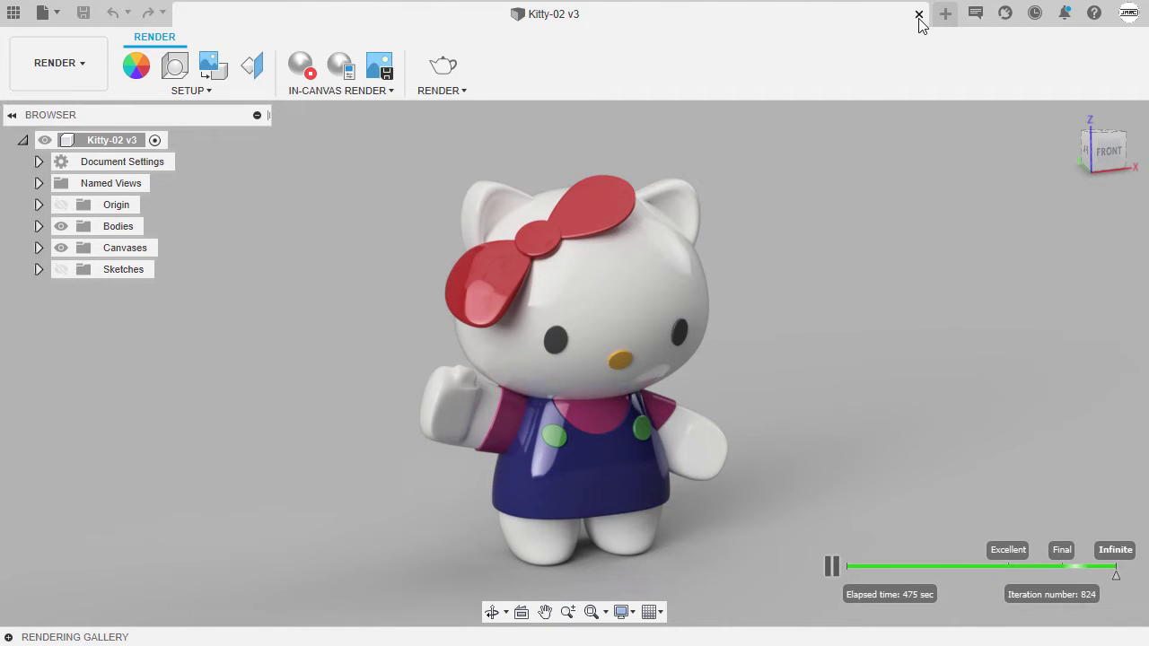
- Close the Kitty-02 v3 design and review the General > Design preferences before closing them
{"action": "left_click", "coordinate": [918, 15]}
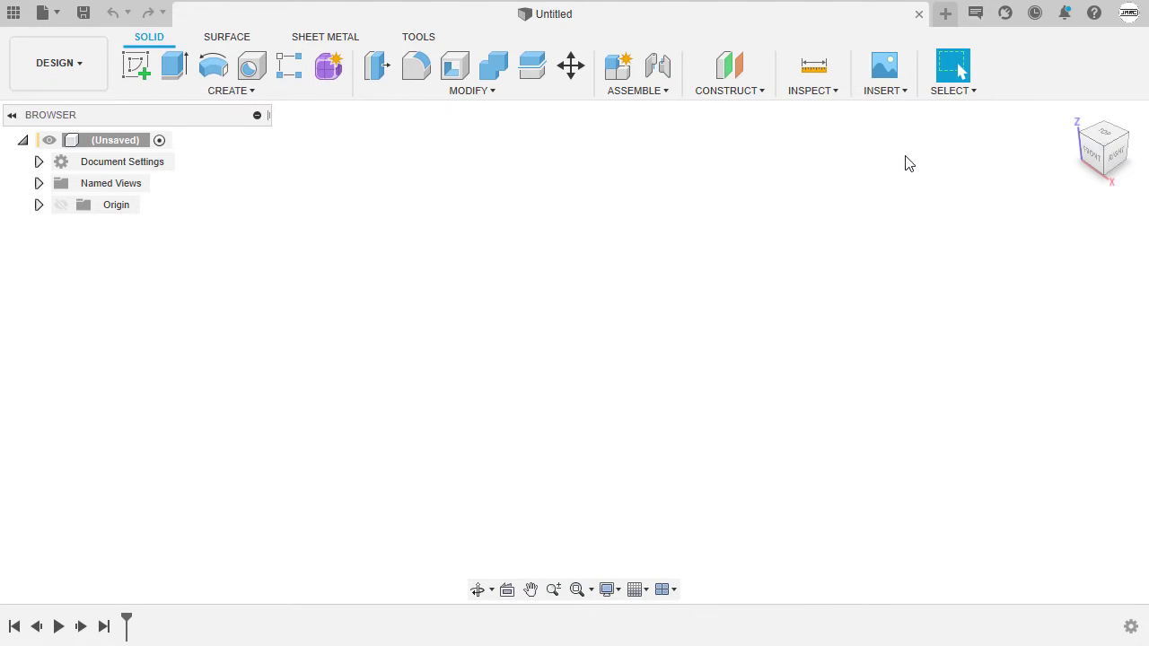
{"action": "left_click", "coordinate": [1128, 13]}
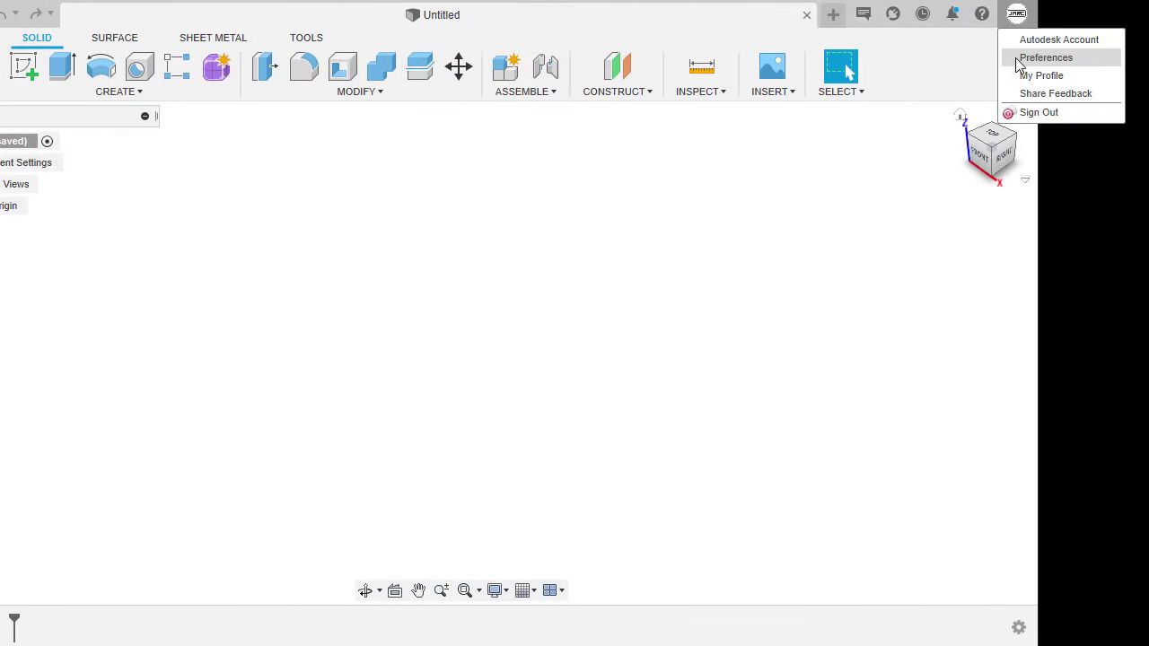
{"action": "left_click", "coordinate": [1023, 59]}
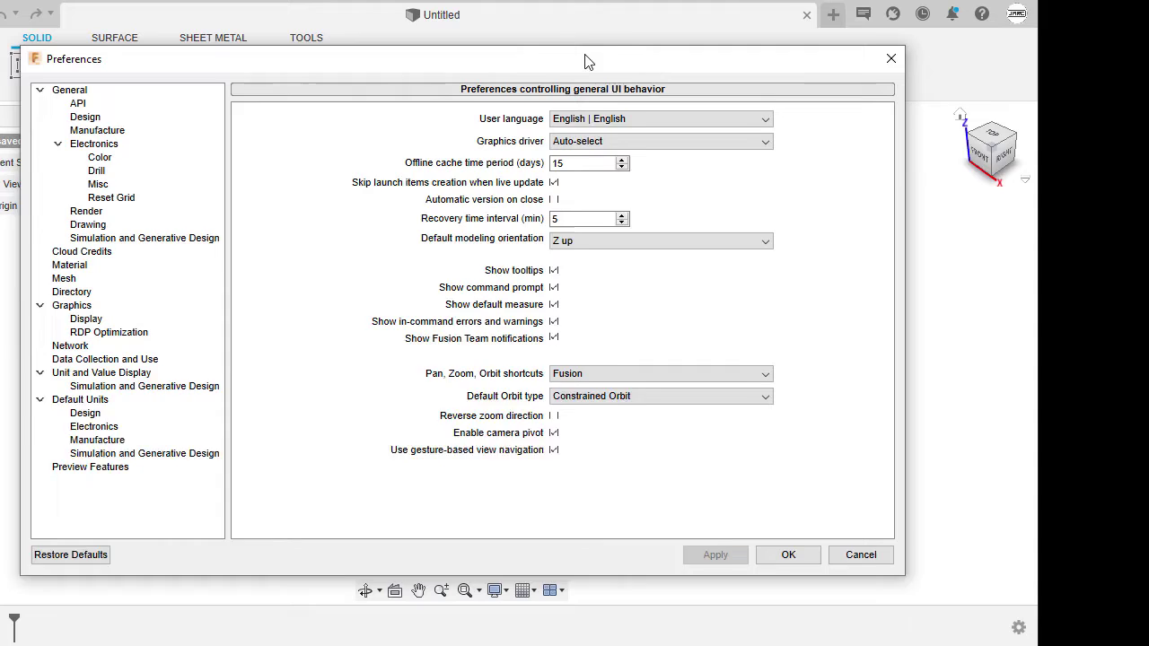
{"action": "left_click_drag", "start_coordinate": [584, 59], "coordinate": [667, 60]}
{"action": "left_click", "coordinate": [184, 117]}
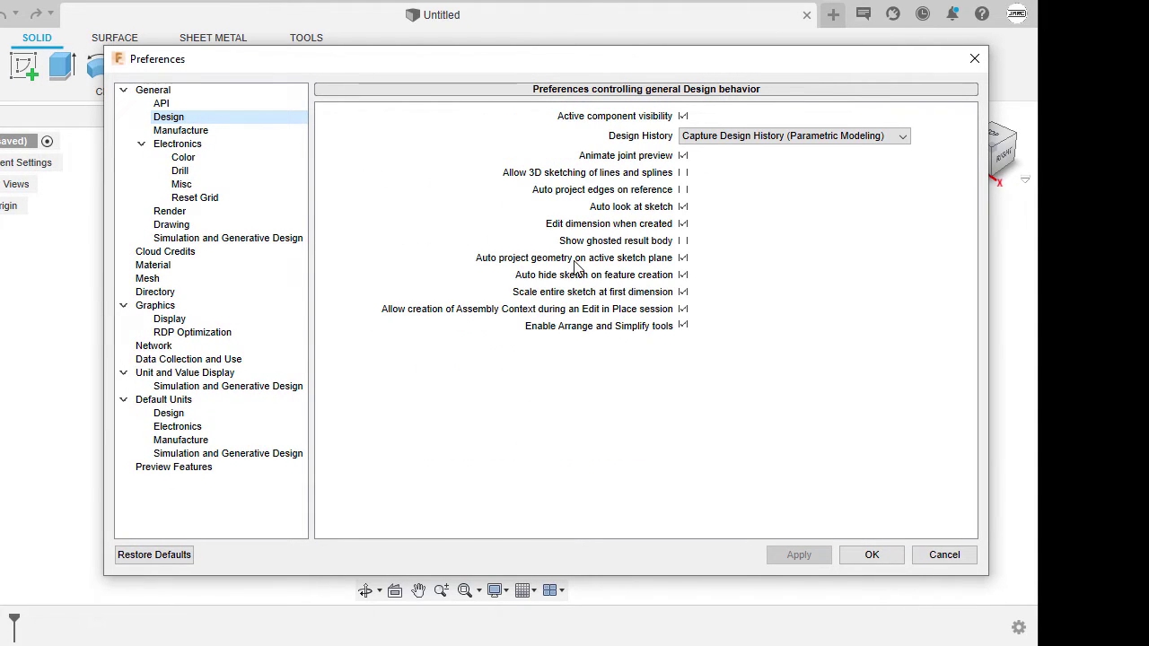
{"action": "mouse_move", "coordinate": [603, 258]}
{"action": "left_click", "coordinate": [875, 556]}
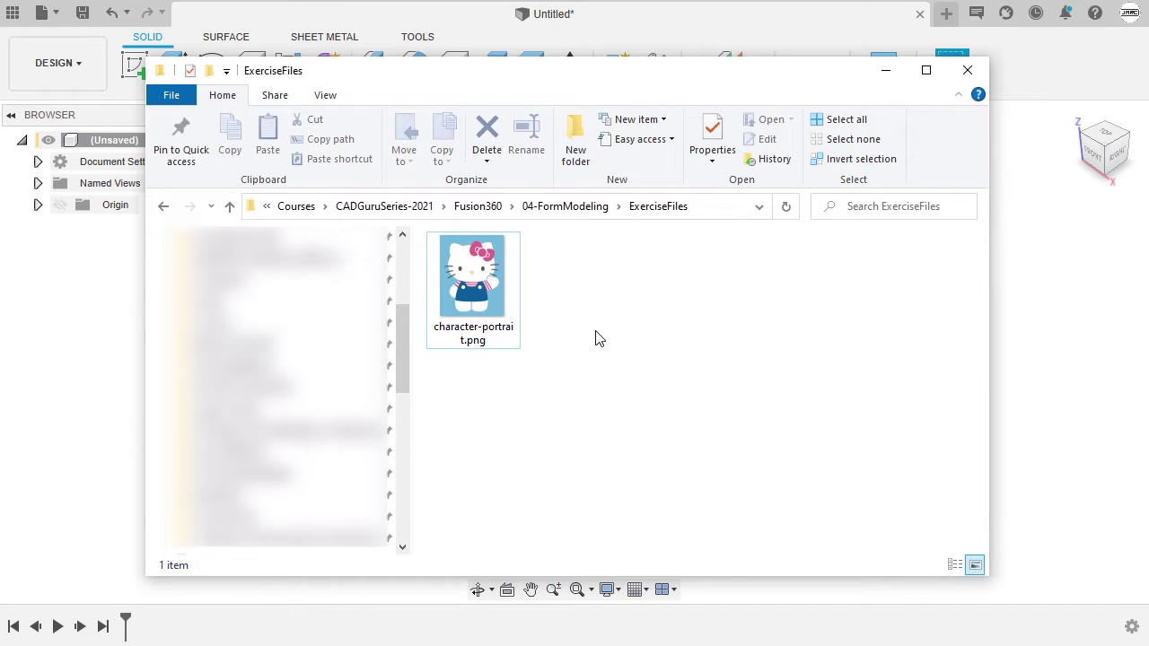
- Copy the ExerciseFiles folder path from the address bar and minimize File Explorer
{"action": "left_click", "coordinate": [713, 209]}
{"action": "key", "text": "ctrl+c"}
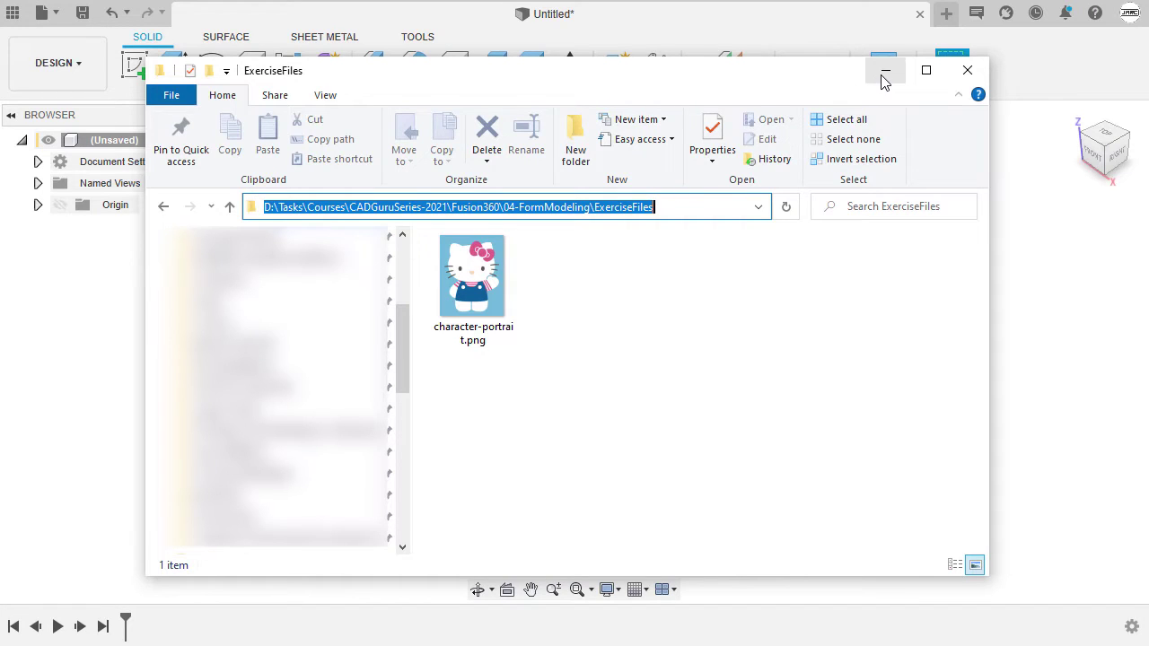
{"action": "left_click", "coordinate": [831, 21]}
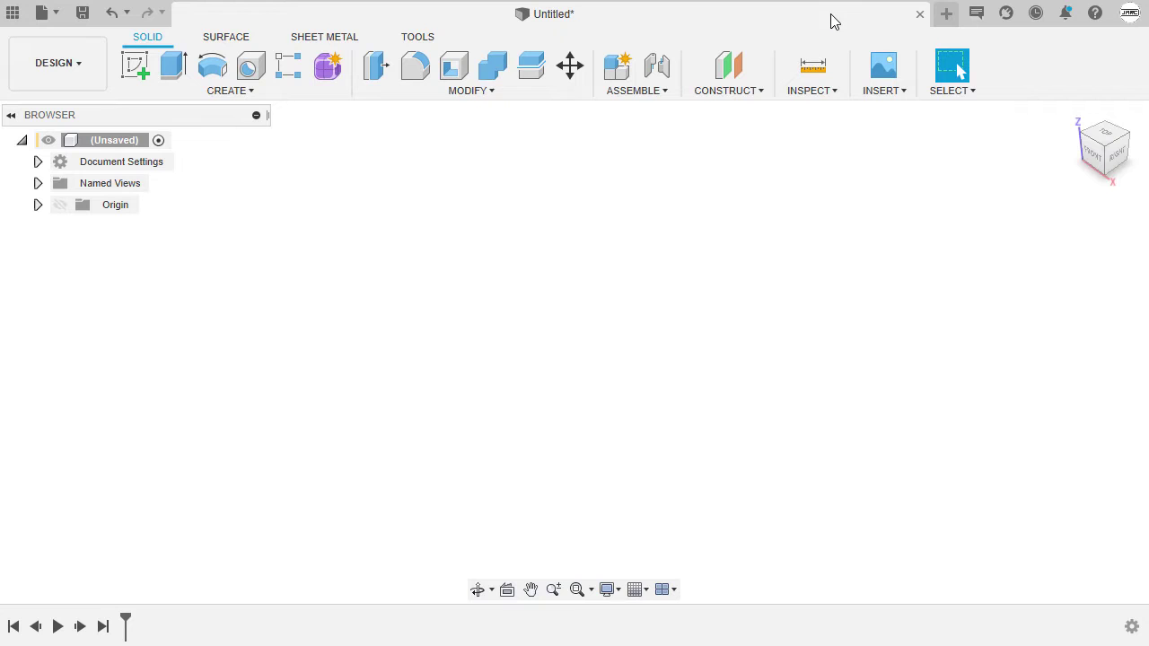
- Start a canvas from the computer, loading character-portrait.png from the pasted ExerciseFiles path
{"action": "left_click", "coordinate": [893, 93]}
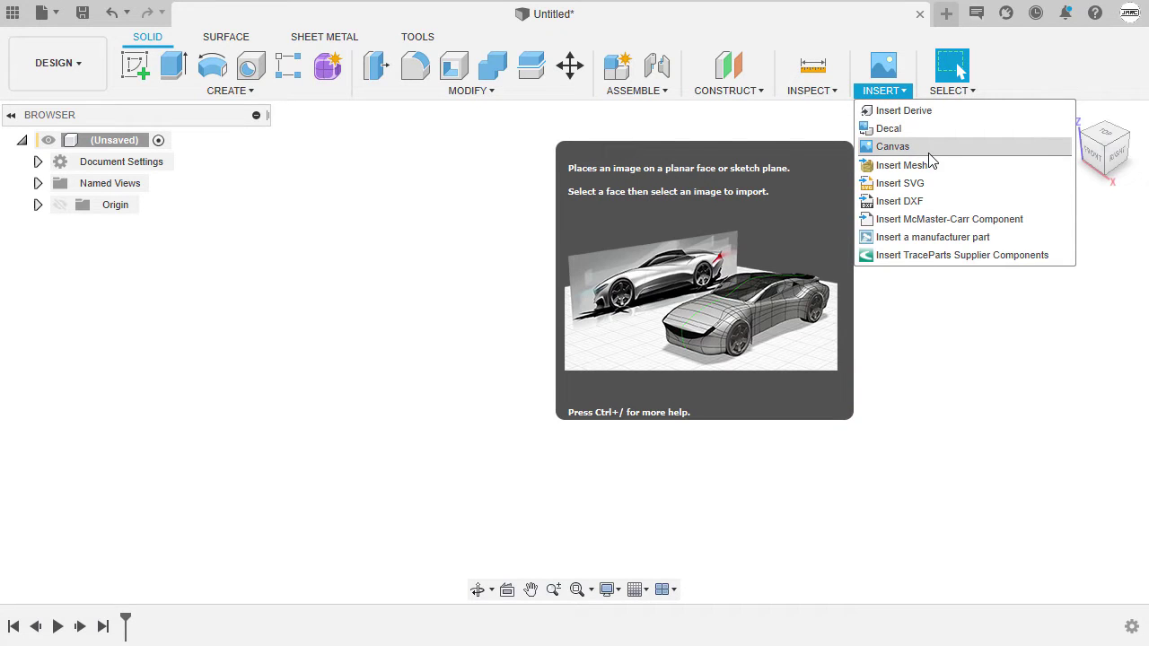
{"action": "left_click", "coordinate": [934, 148]}
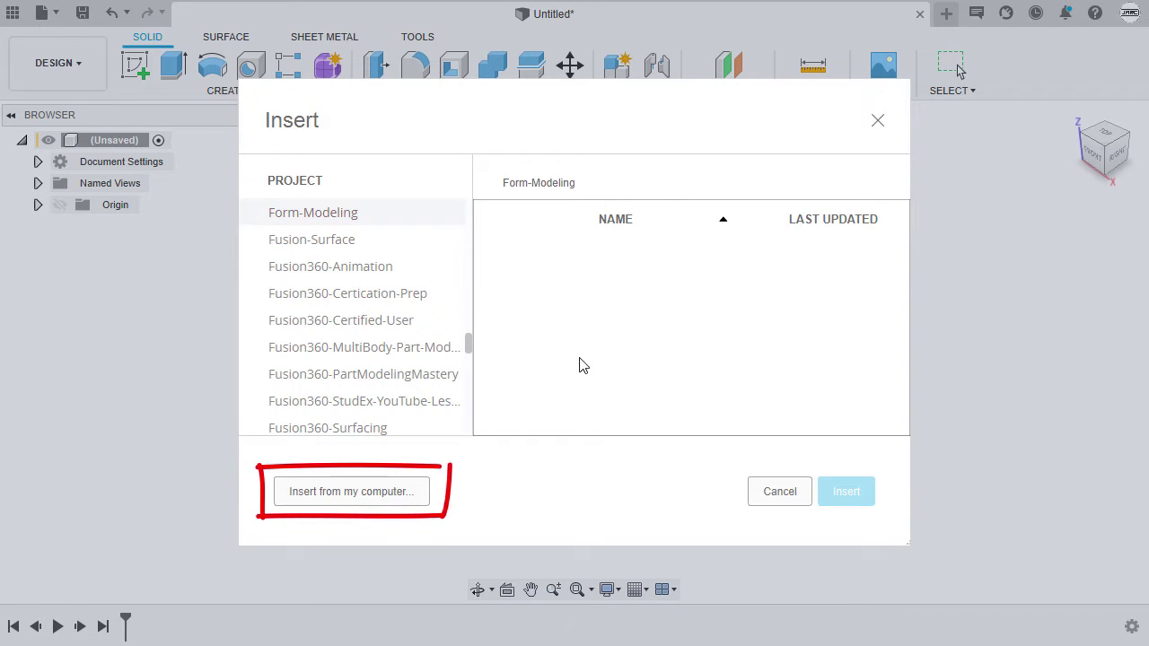
{"action": "left_click", "coordinate": [368, 493]}
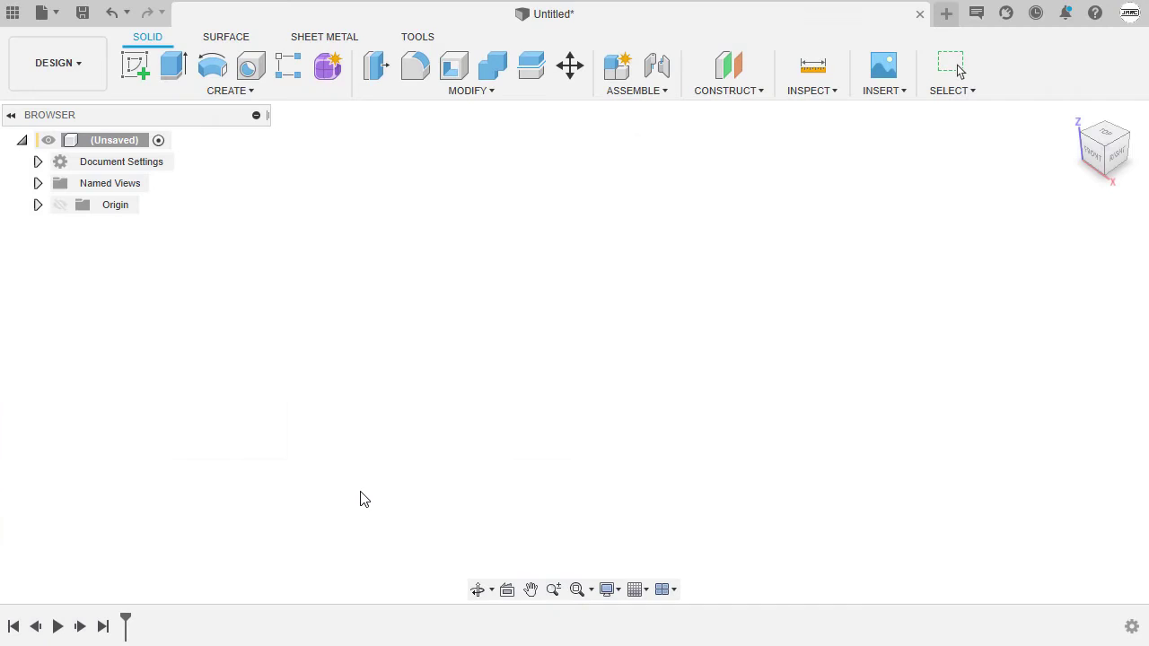
{"action": "left_click_drag", "start_coordinate": [539, 23], "coordinate": [617, 13]}
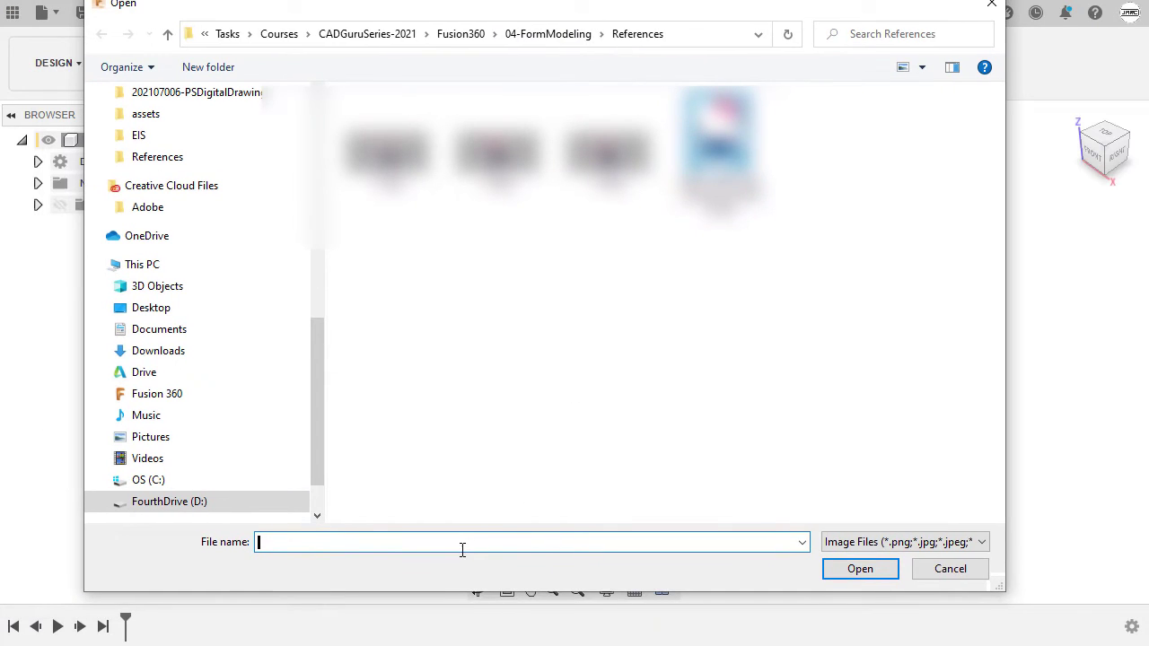
{"action": "key", "text": "ctrl+v"}
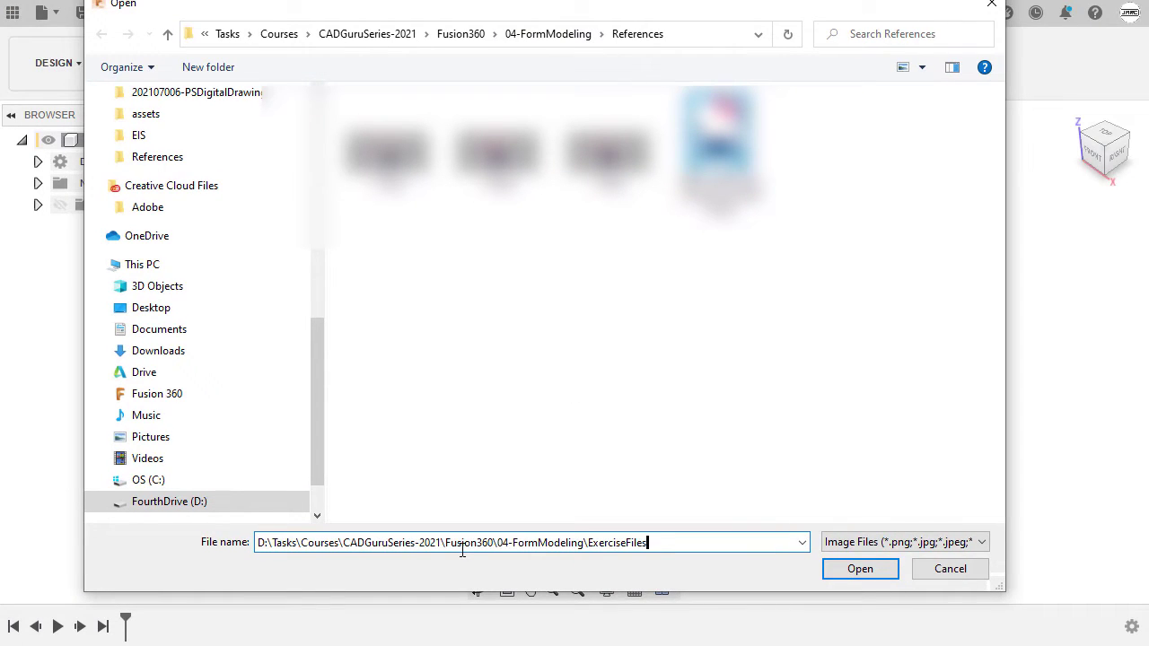
{"action": "key", "text": "Return"}
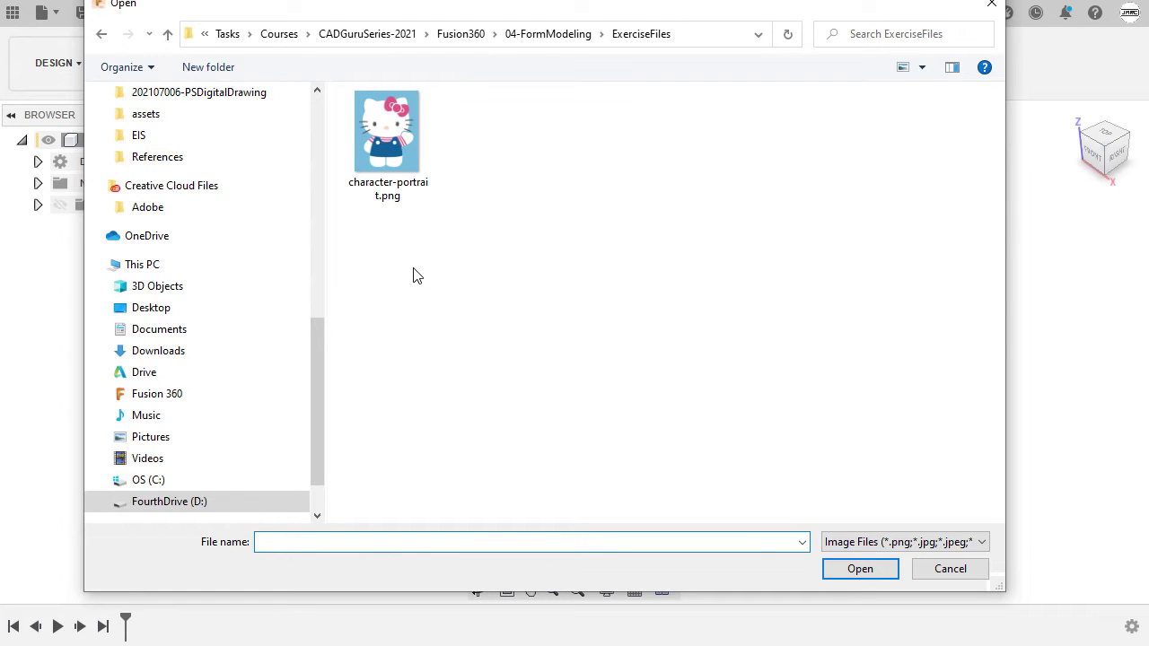
{"action": "left_click", "coordinate": [403, 153]}
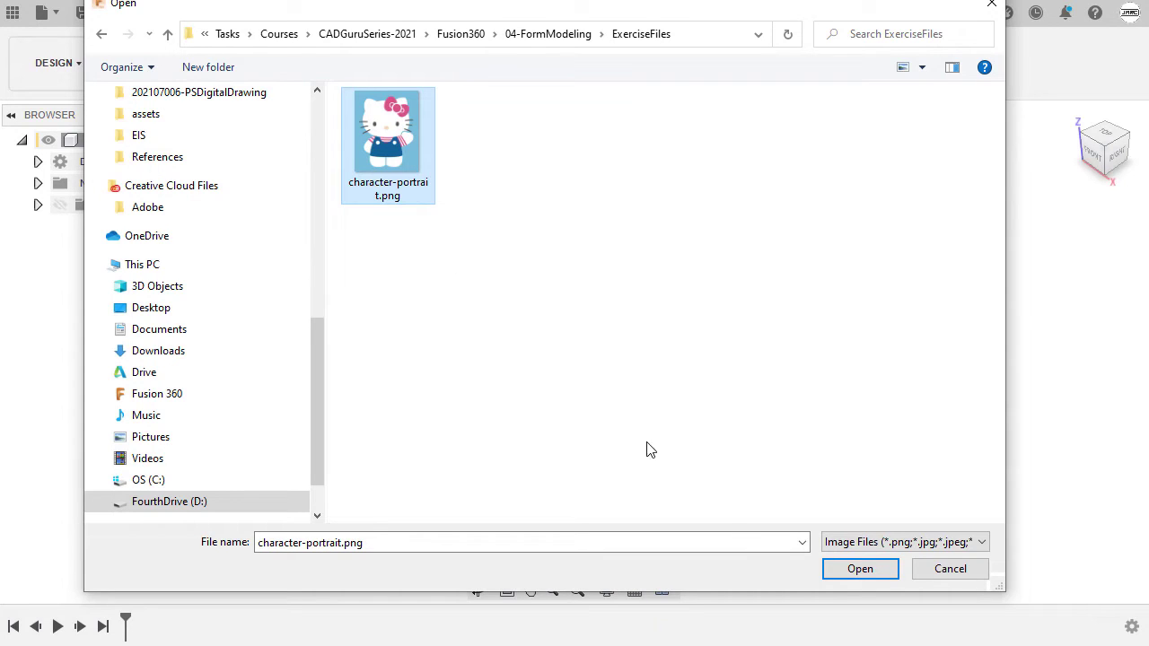
{"action": "left_click", "coordinate": [872, 569]}
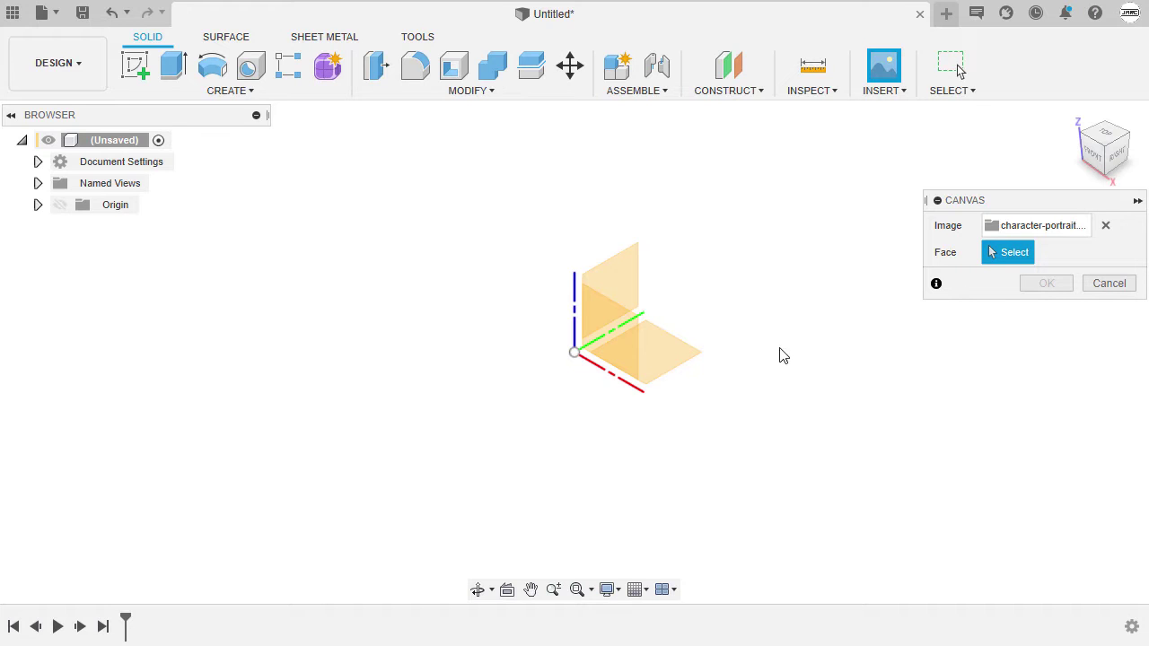
- Place the character-portrait canvas on the XZ plane, viewed from the front, at opacity 50
{"action": "left_click", "coordinate": [612, 333]}
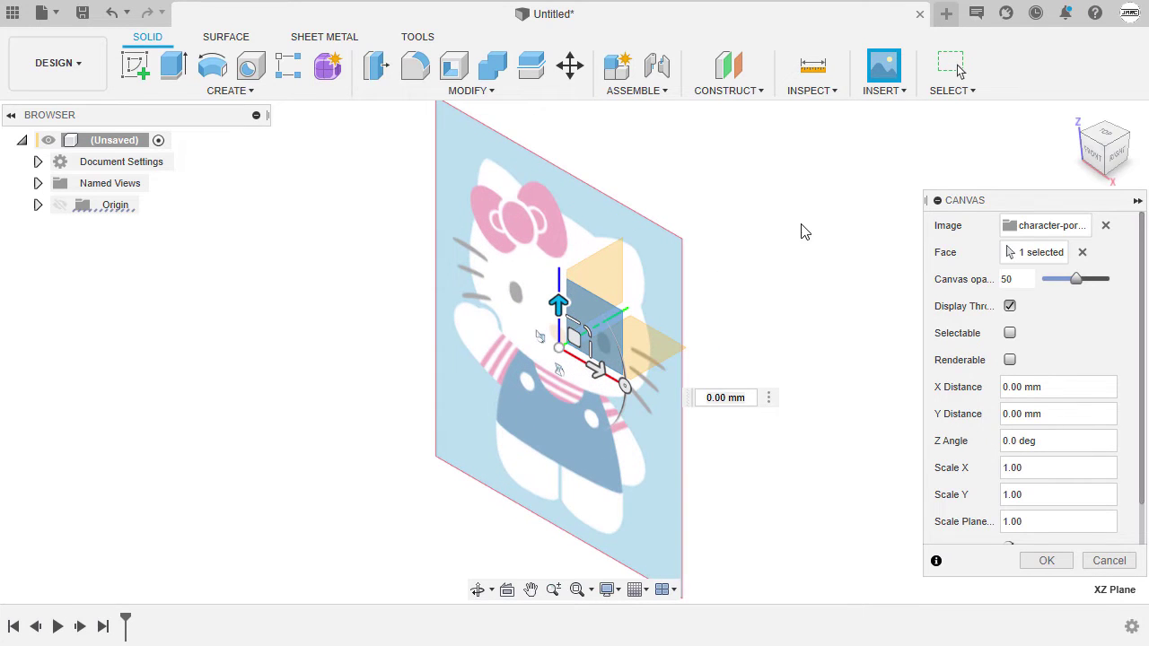
{"action": "left_click", "coordinate": [1097, 158]}
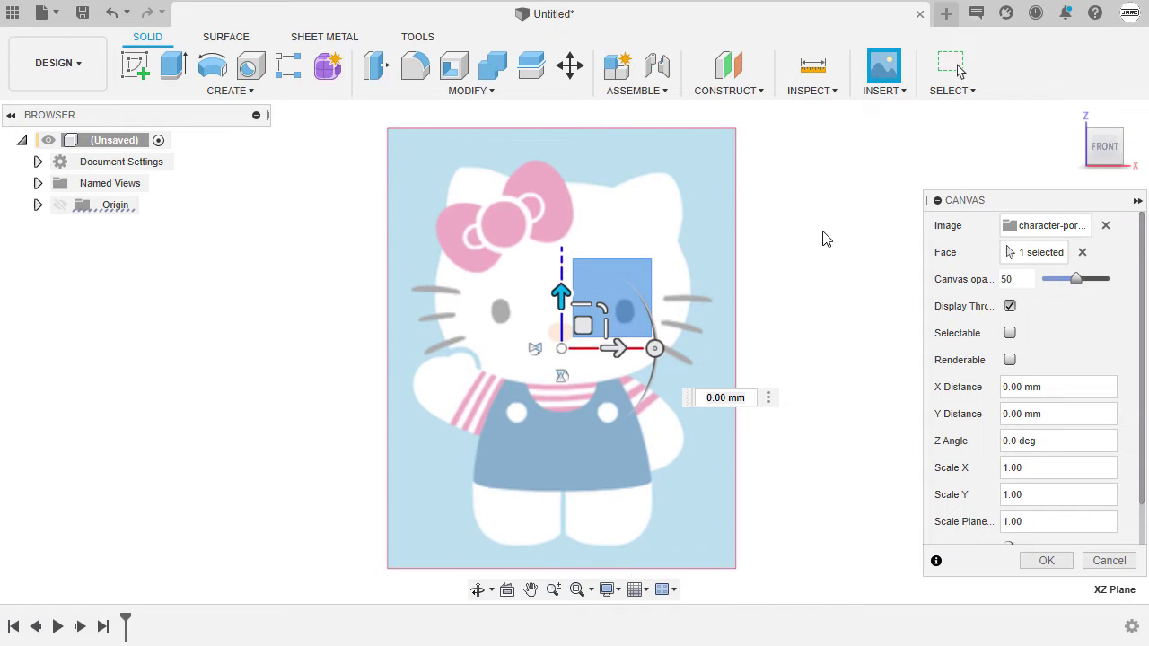
{"action": "mouse_move", "coordinate": [1078, 280]}
{"action": "left_mouse_down"}
{"action": "mouse_move", "coordinate": [1060, 280]}
{"action": "mouse_move", "coordinate": [1083, 277]}
{"action": "left_mouse_up"}
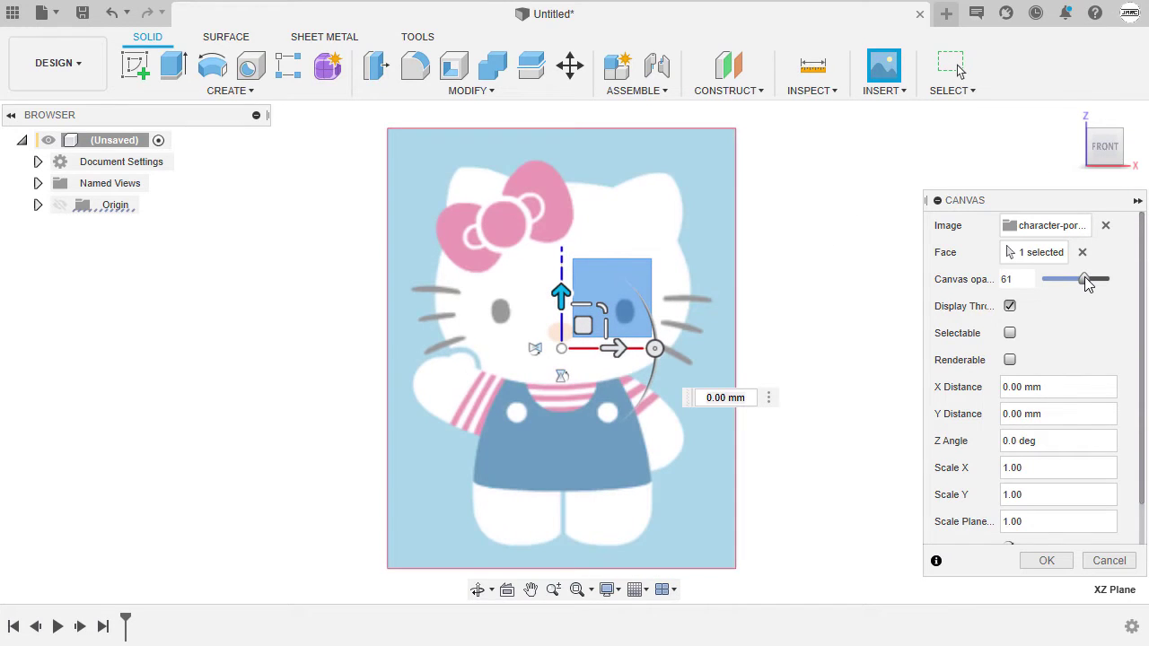
{"action": "double_click", "coordinate": [1024, 279]}
{"action": "type", "text": "50"}
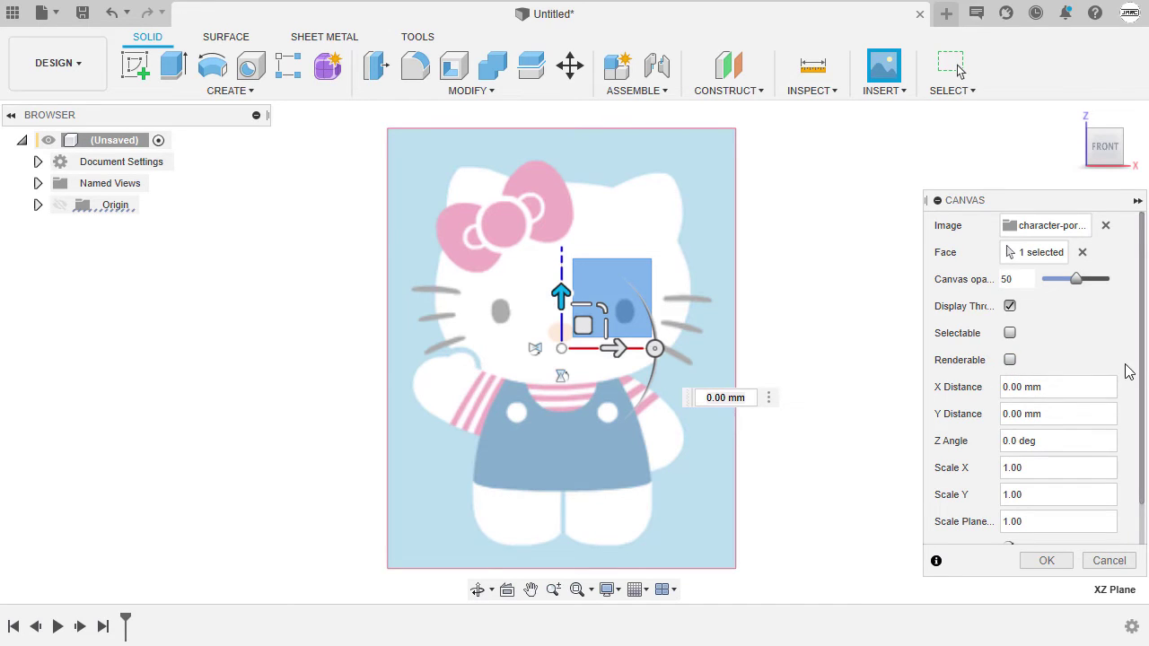
{"action": "scroll", "coordinate": [1135, 453], "scroll_direction": "down", "scroll_amount": 1}
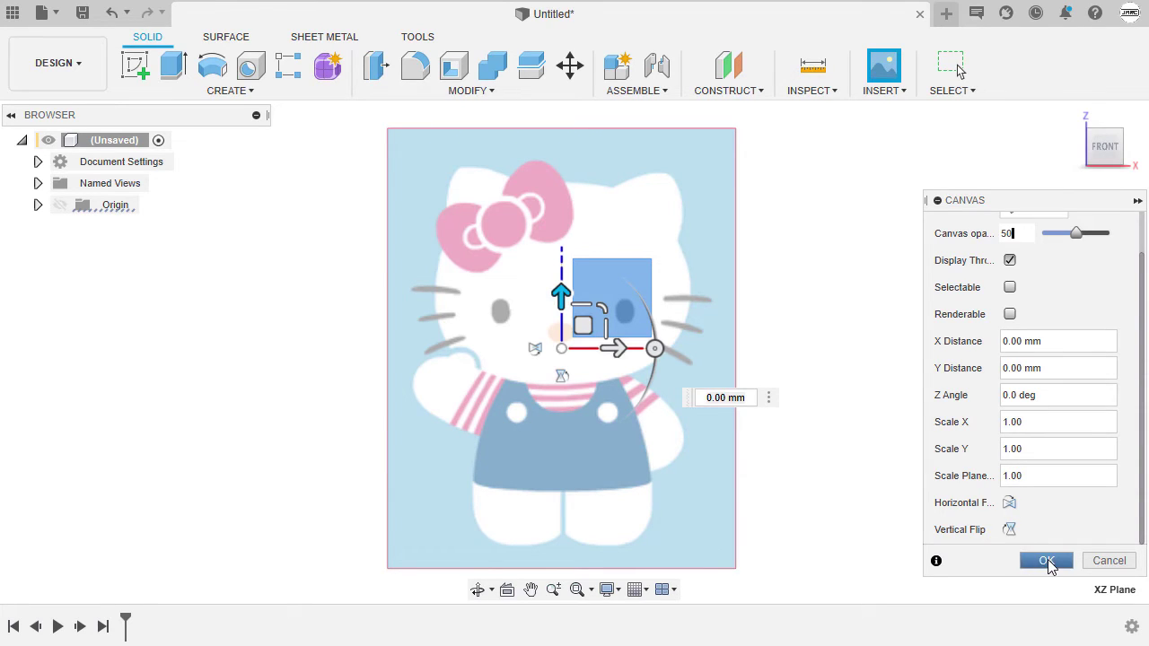
{"action": "left_click", "coordinate": [1046, 562]}
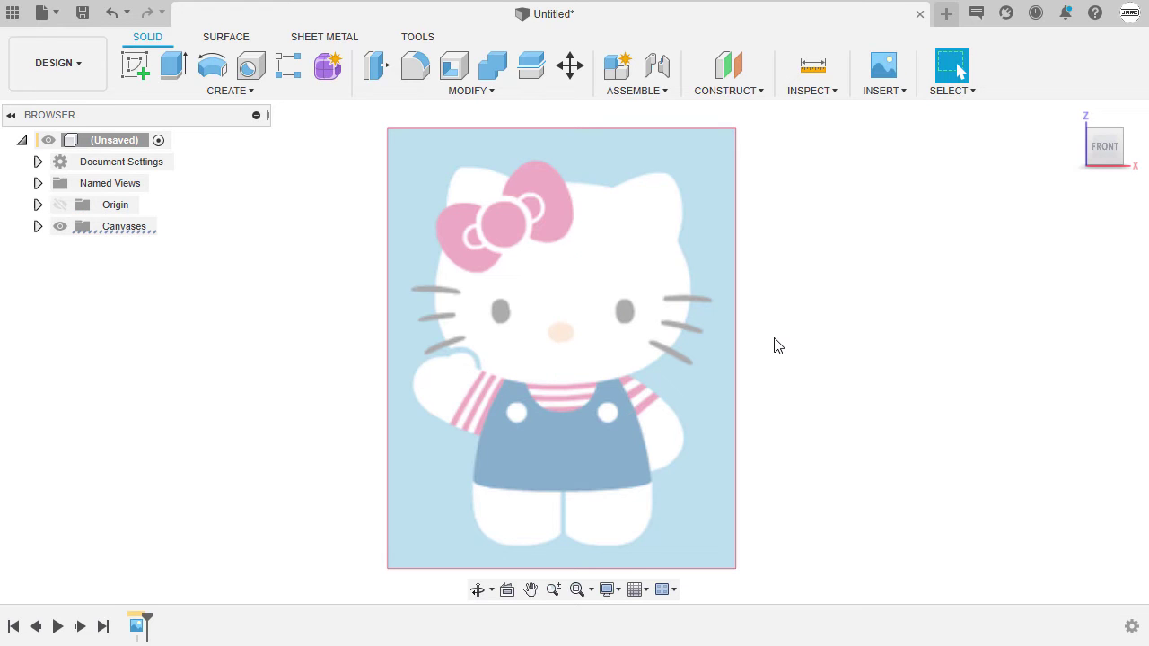
- Calibrate character-portrait so the overalls hem corners are 6 in apart, then fit the view
{"action": "scroll", "coordinate": [580, 511], "scroll_direction": "up", "scroll_amount": 5}
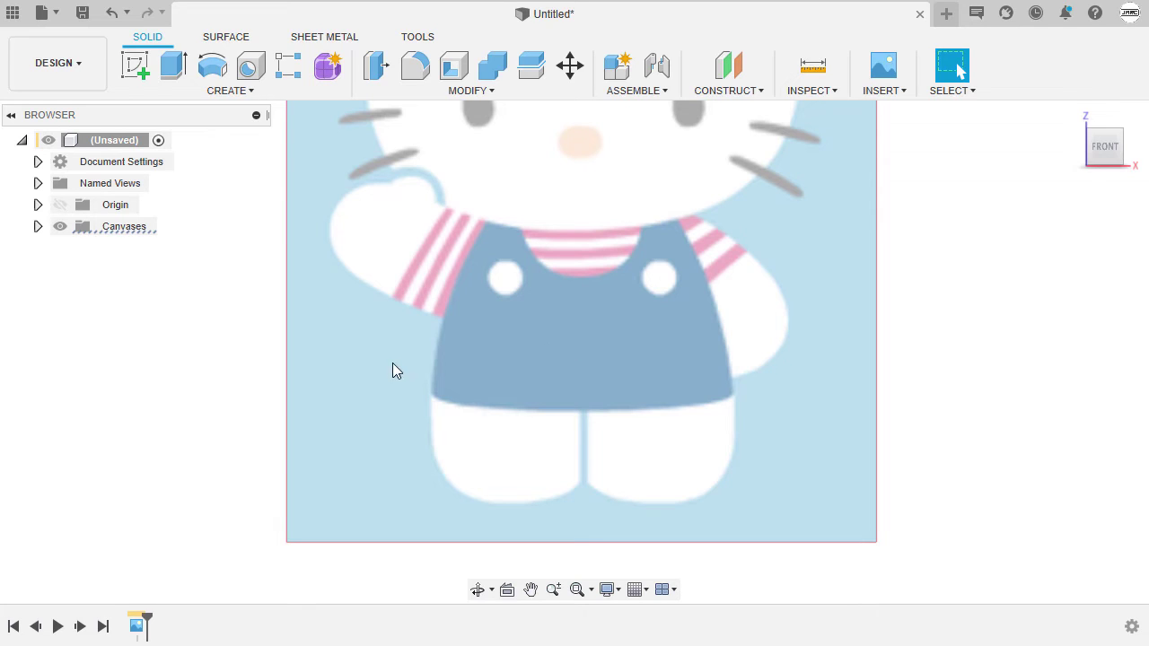
{"action": "left_click", "coordinate": [38, 227]}
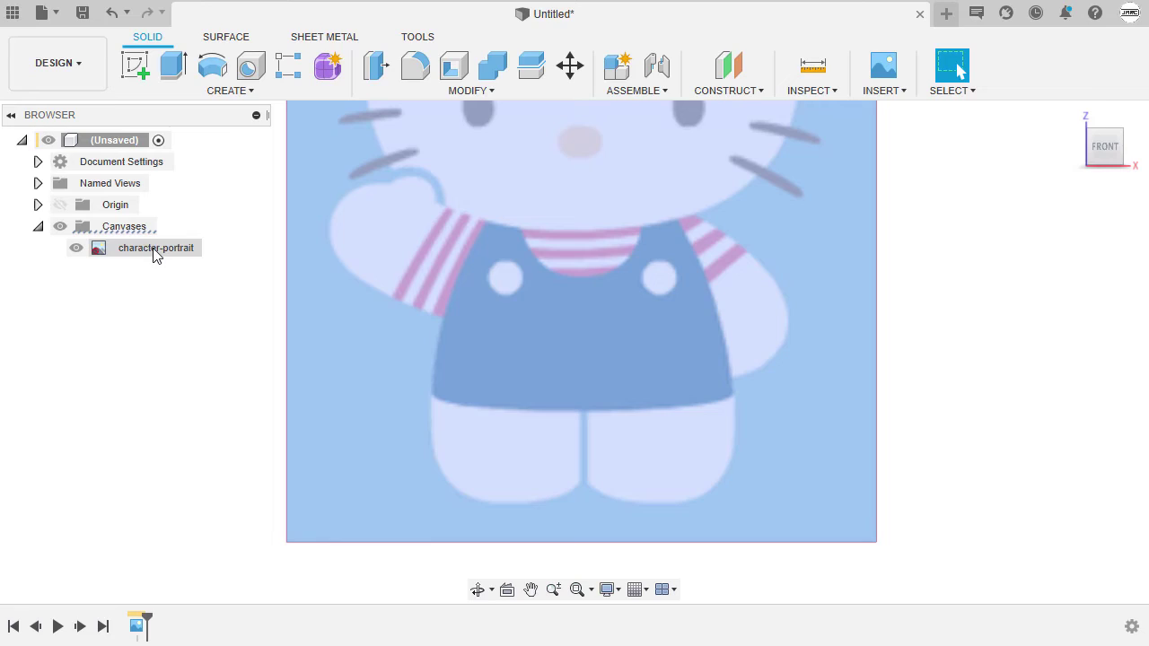
{"action": "right_click", "coordinate": [154, 256]}
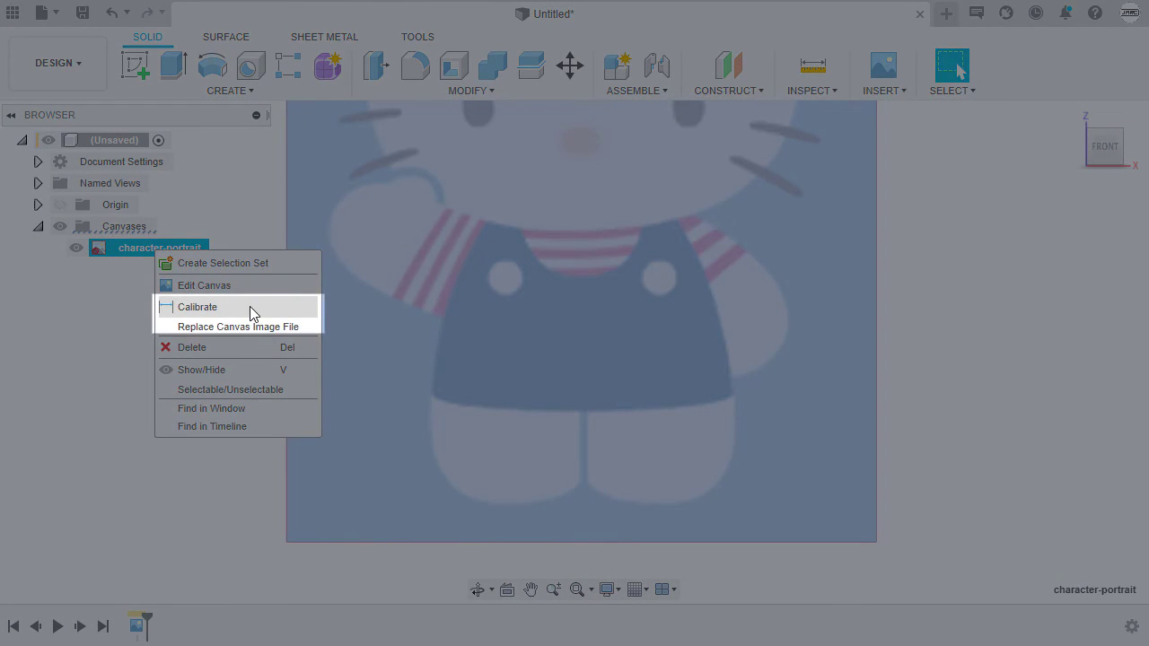
{"action": "left_click", "coordinate": [249, 310]}
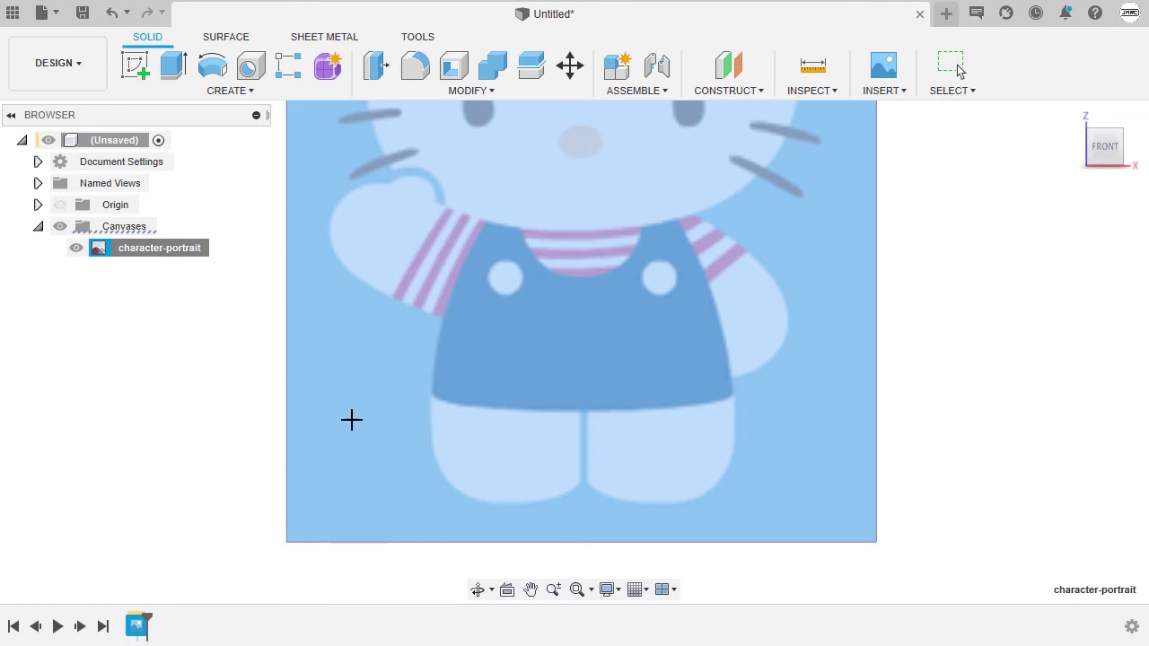
{"action": "left_click", "coordinate": [431, 392]}
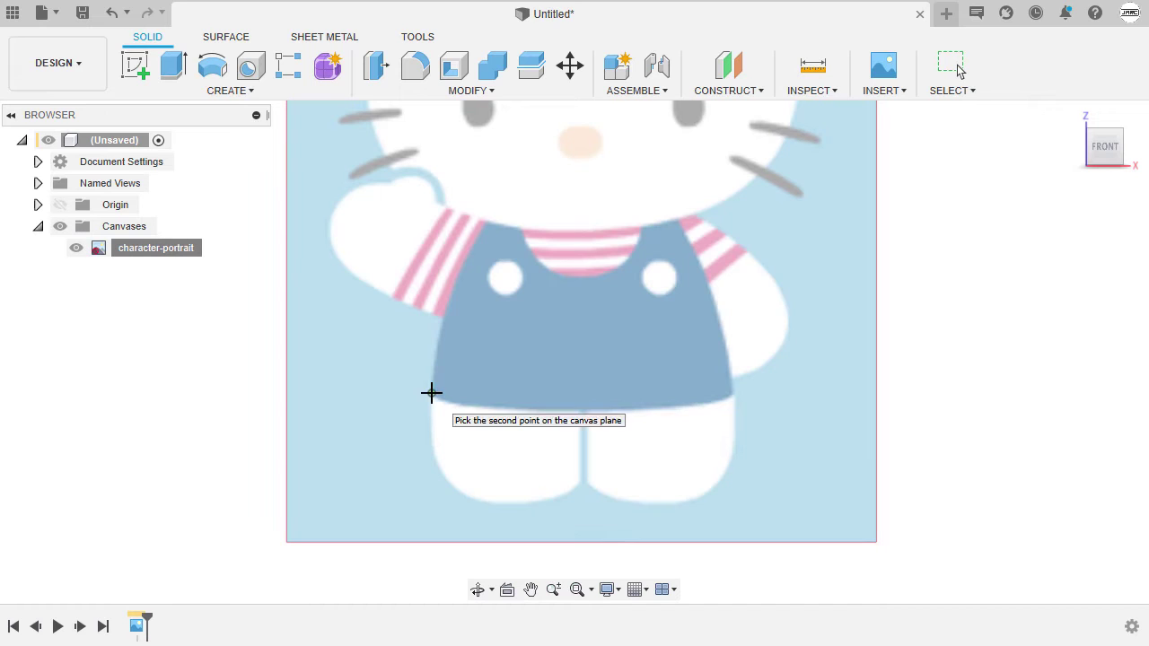
{"action": "left_click", "coordinate": [733, 391]}
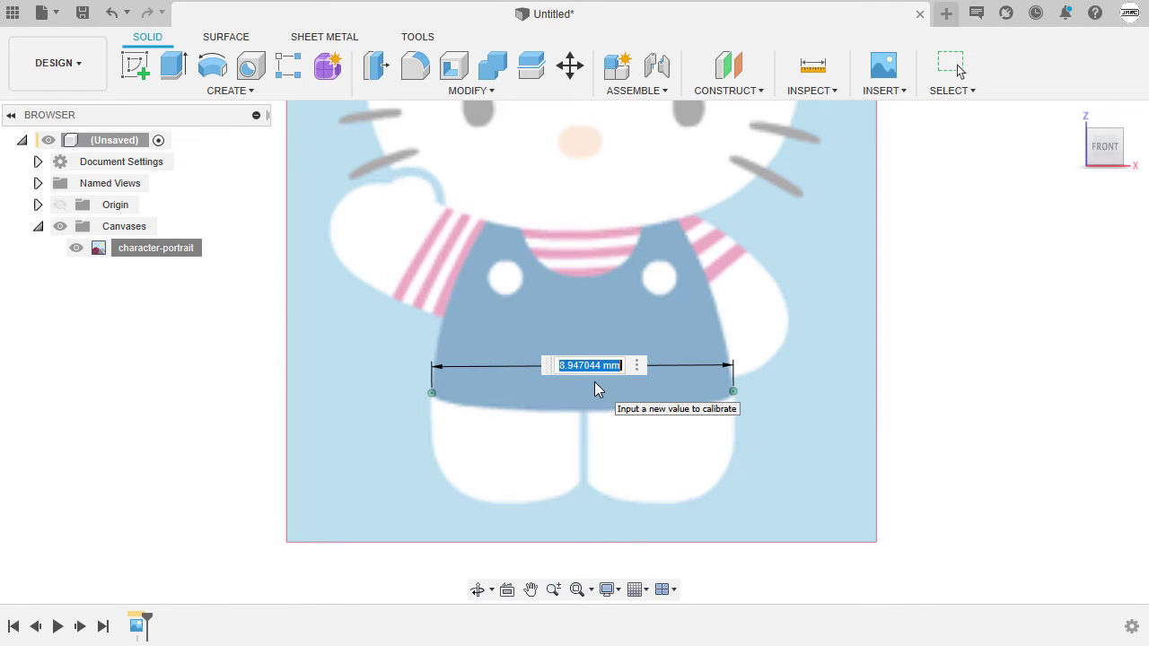
{"action": "key", "text": "BackSpace"}
{"action": "type", "text": "6in"}
{"action": "key", "text": "Return"}
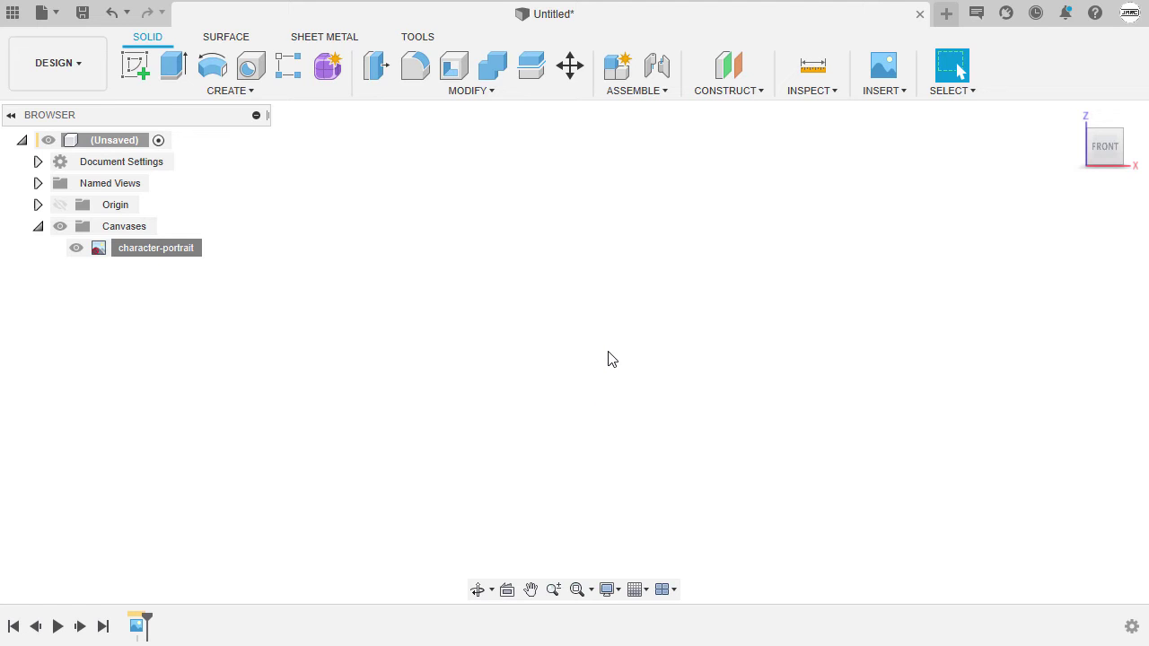
{"action": "key", "text": "F6"}
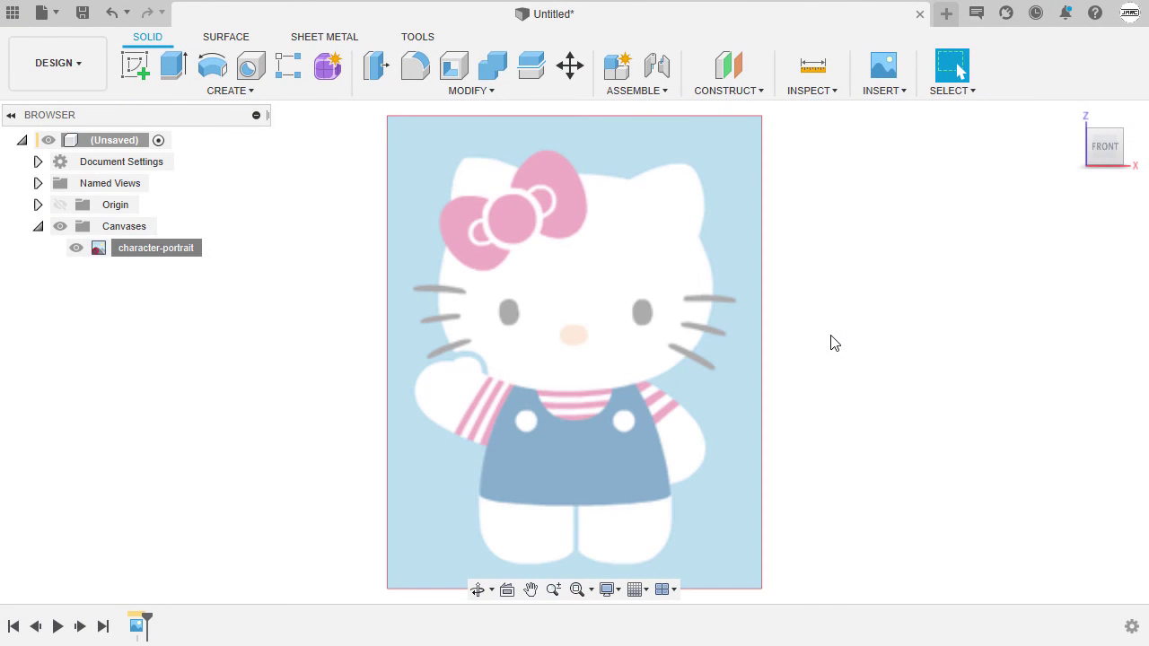
- Deselect the canvas and make the Origin axes and planes visible
{"action": "left_click", "coordinate": [843, 325]}
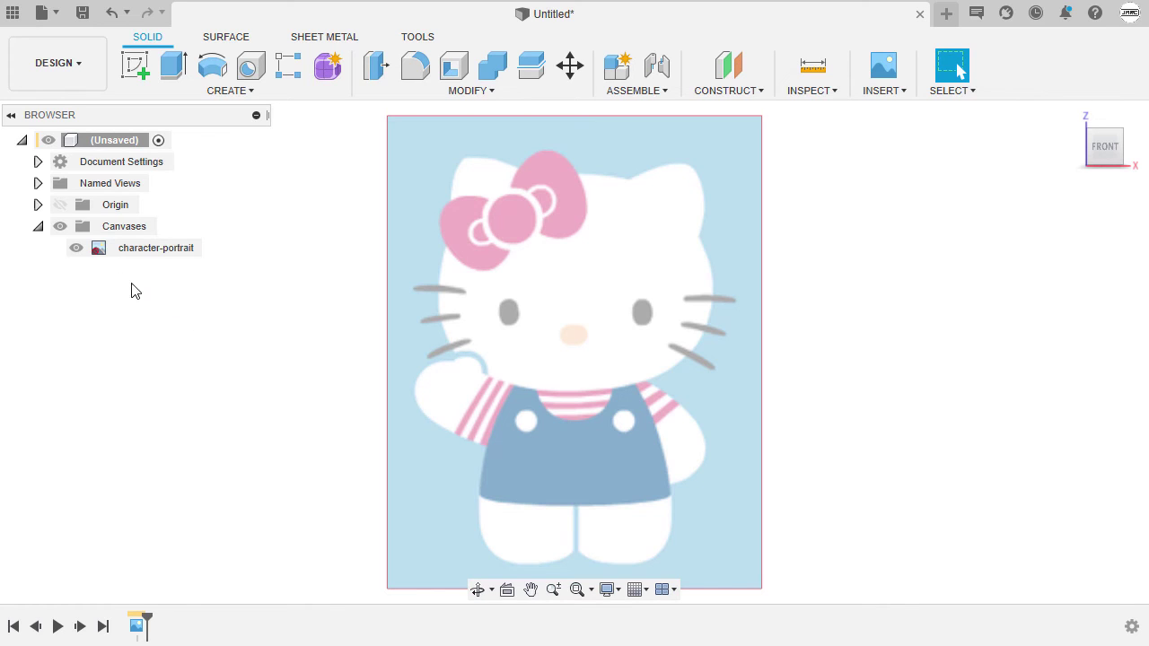
{"action": "left_click", "coordinate": [60, 207]}
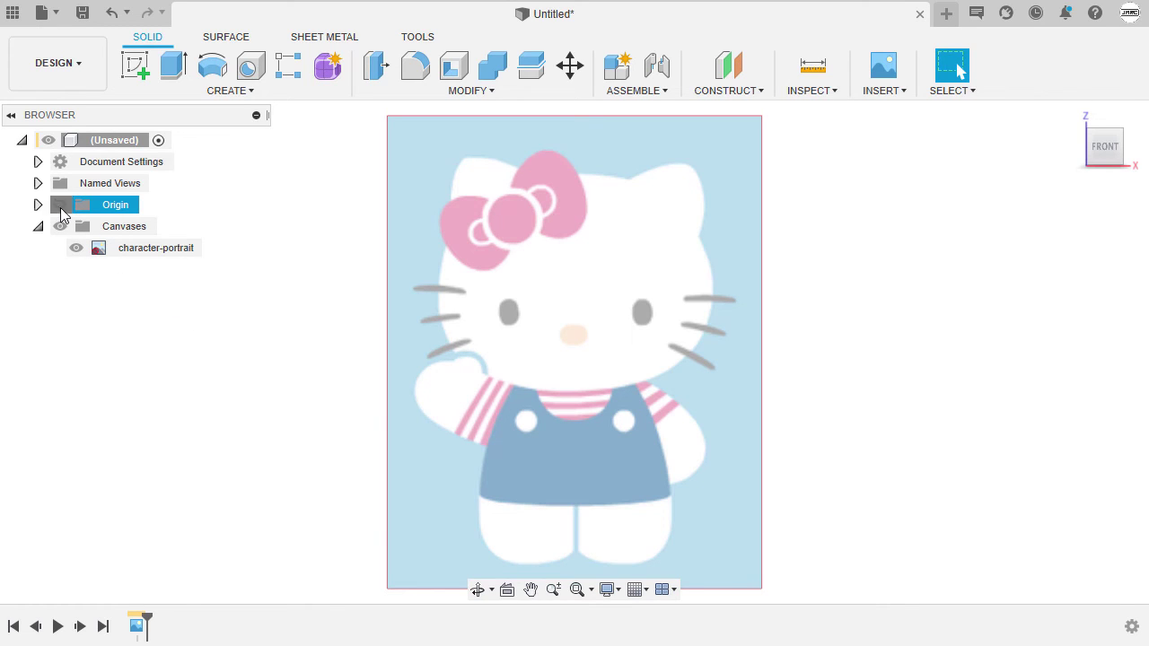
{"action": "left_click", "coordinate": [60, 207]}
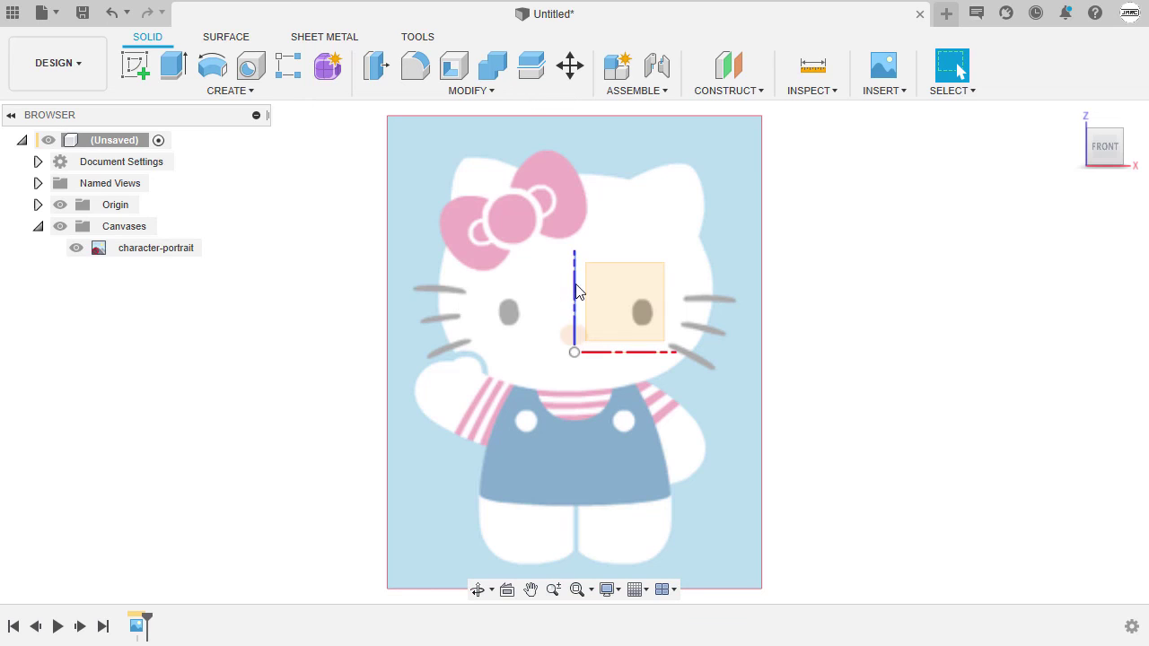
- Edit the canvas to move the cat's head centre onto the origin (X -49.204 mm), then hide the origin
{"action": "left_click", "coordinate": [165, 254]}
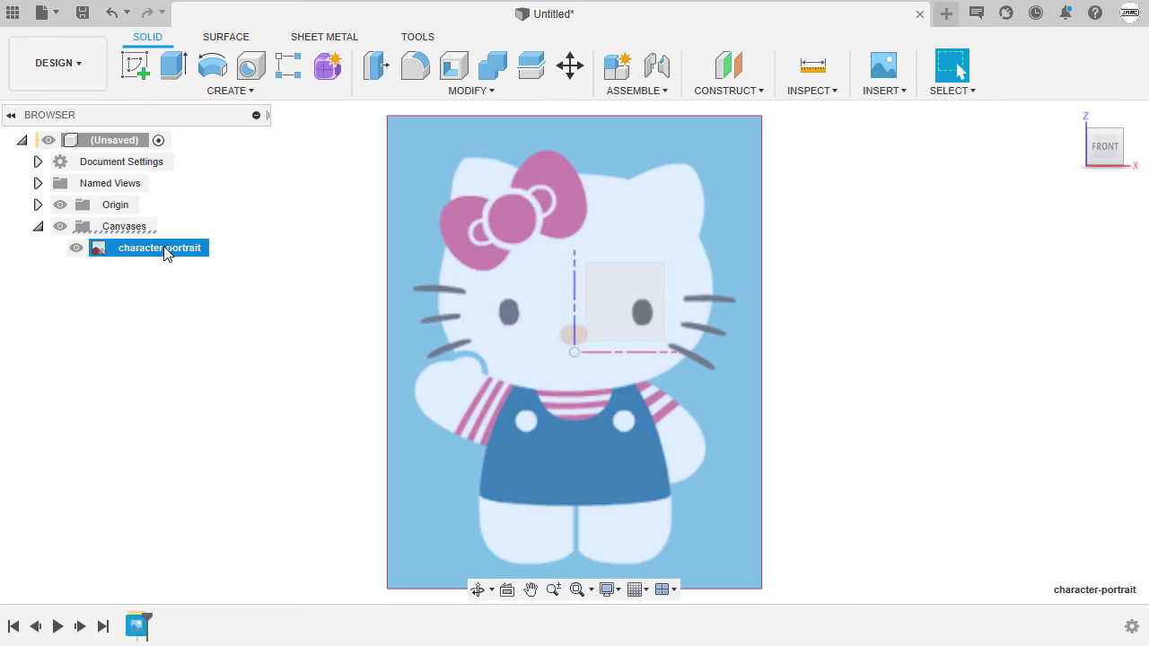
{"action": "right_click", "coordinate": [165, 254]}
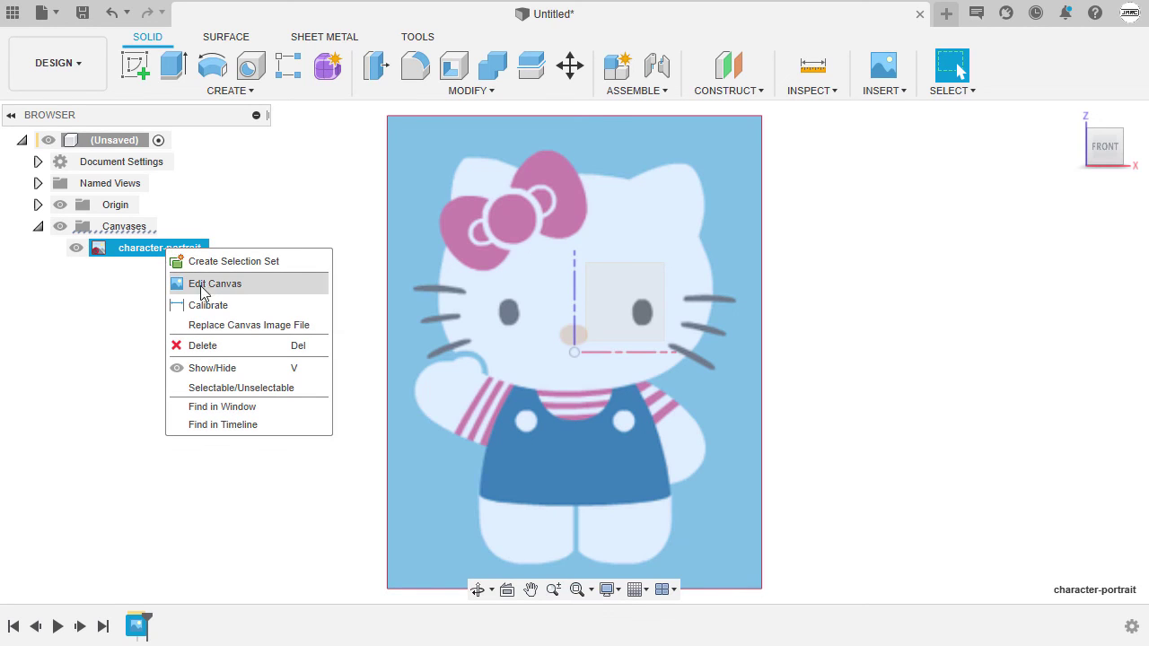
{"action": "left_click", "coordinate": [282, 284]}
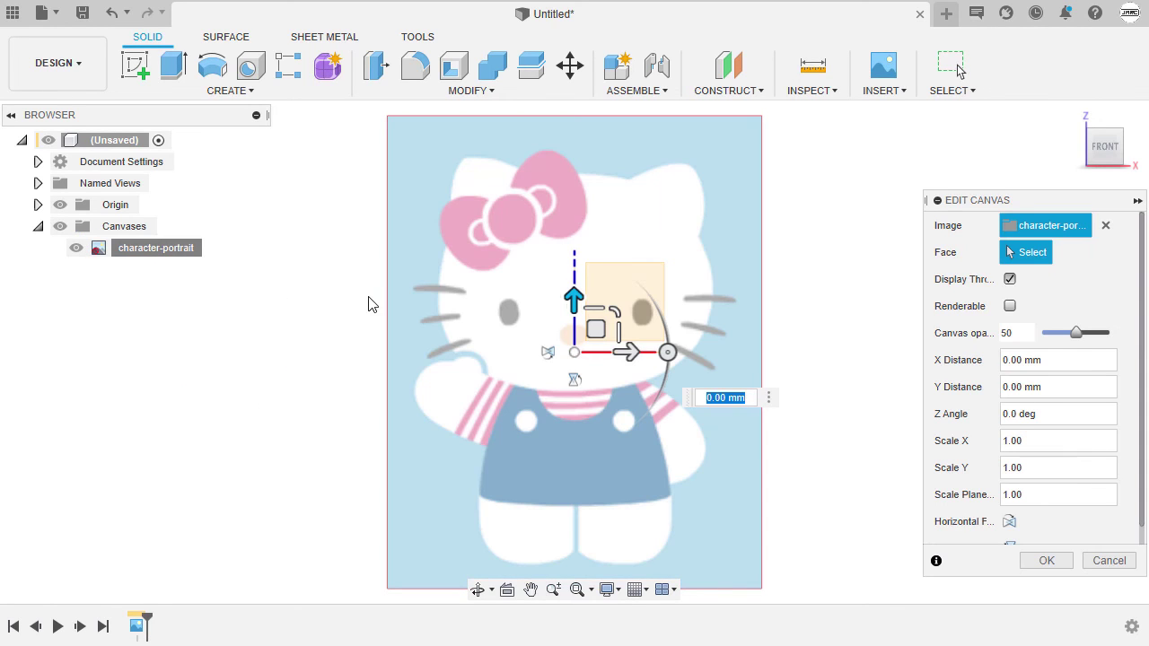
{"action": "left_click_drag", "start_coordinate": [573, 297], "coordinate": [559, 365]}
{"action": "scroll", "coordinate": [588, 387], "scroll_direction": "up", "scroll_amount": 2}
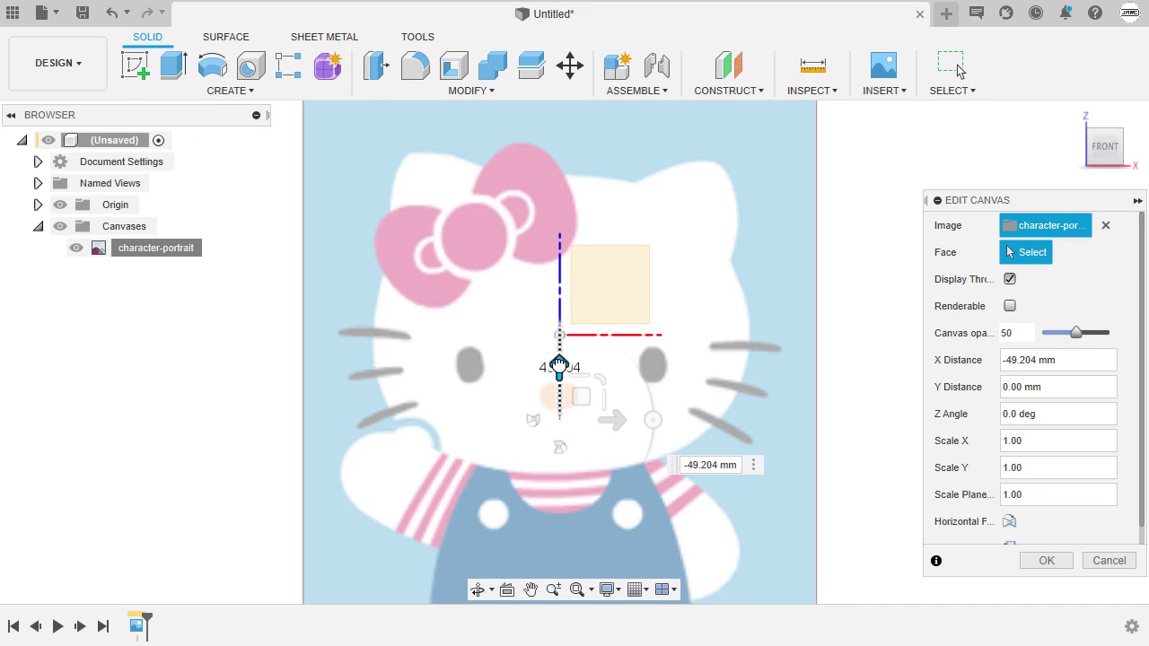
{"action": "left_click", "coordinate": [1044, 564]}
{"action": "middle_click", "coordinate": [918, 341]}
{"action": "middle_click", "coordinate": [918, 341]}
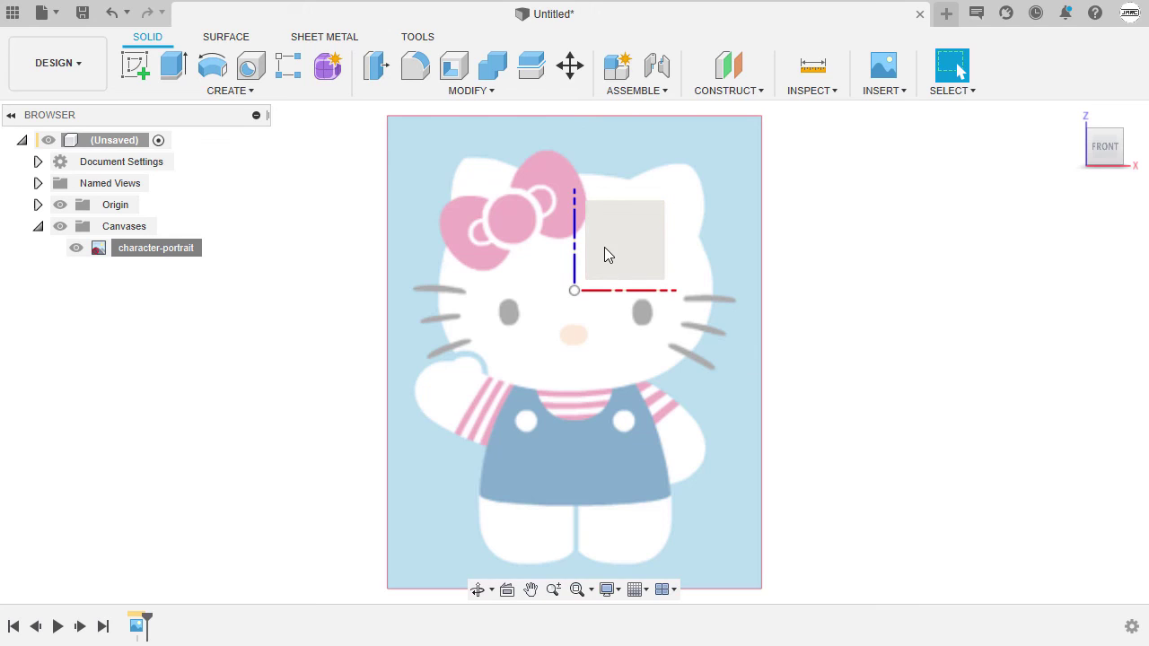
{"action": "left_click", "coordinate": [58, 205]}
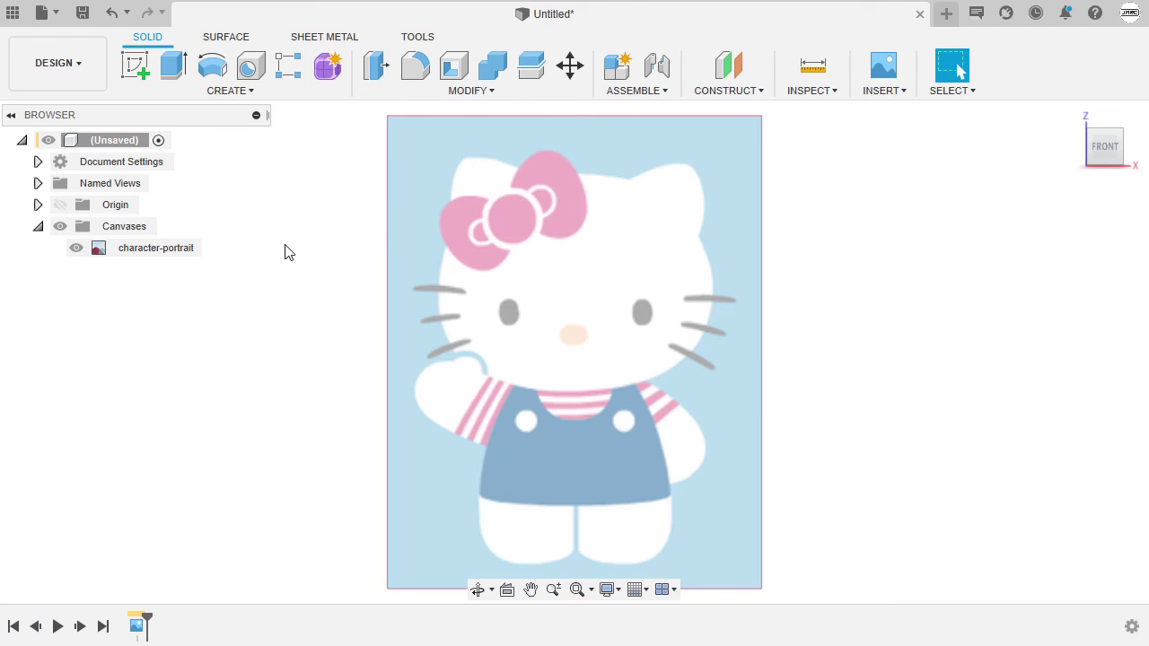